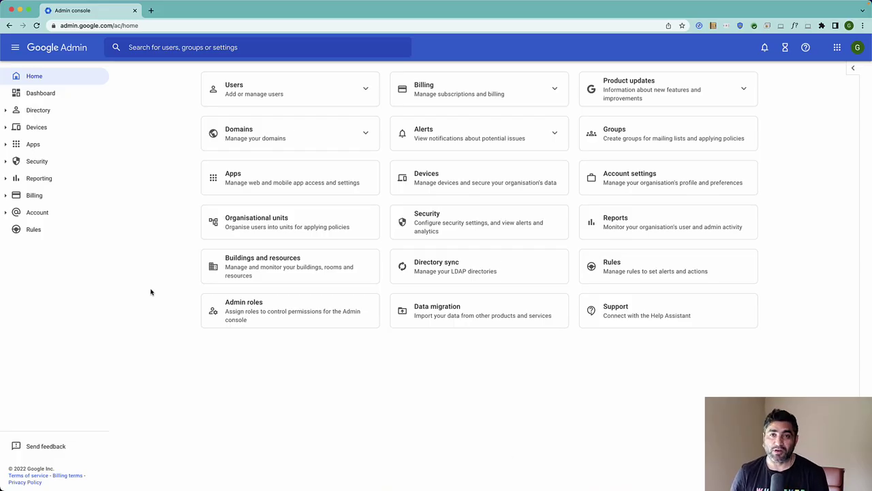
# Step: Go through Security > Access and data control to the Context-Aware Access settings page
pyautogui.click(6, 162)
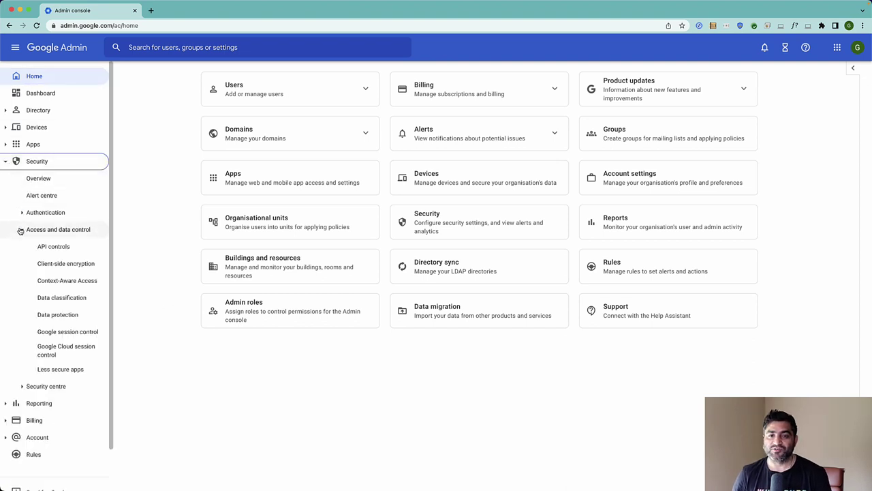
pyautogui.click(17, 232)
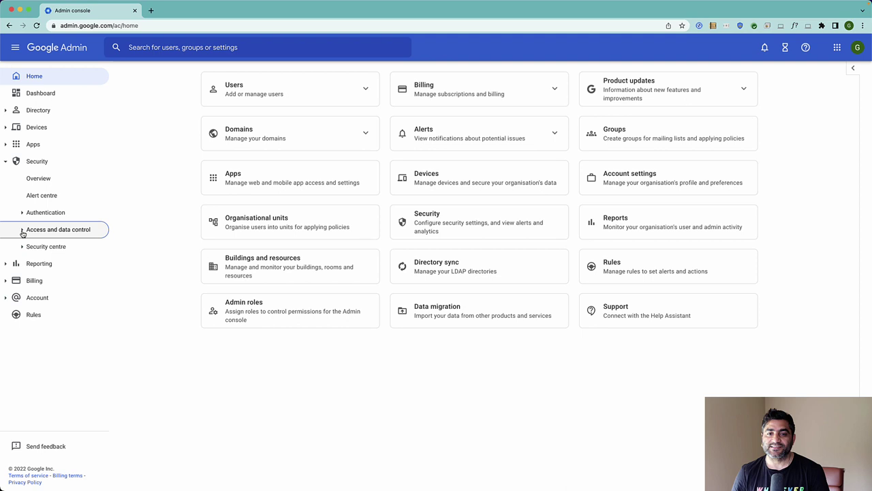
pyautogui.click(22, 232)
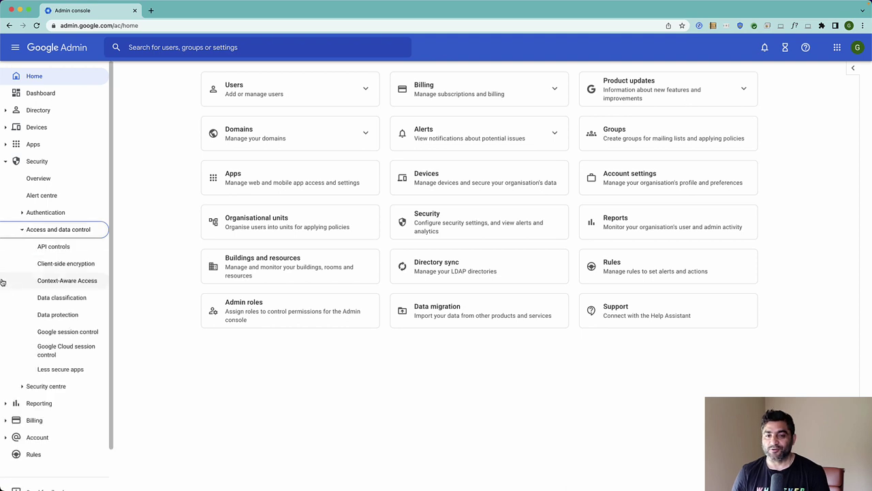
pyautogui.click(60, 285)
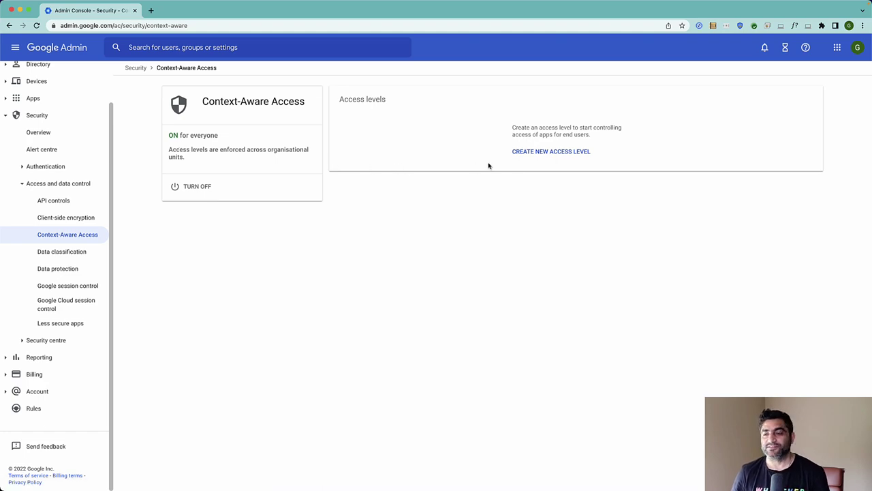
# Step: Create a new access level named 'Allow access from U.S only'
pyautogui.click(522, 159)
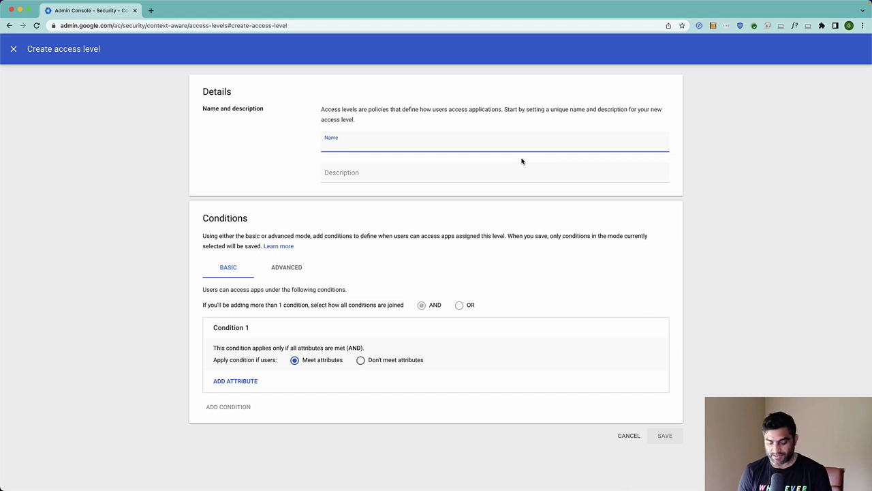
pyautogui.write('Allow acce')
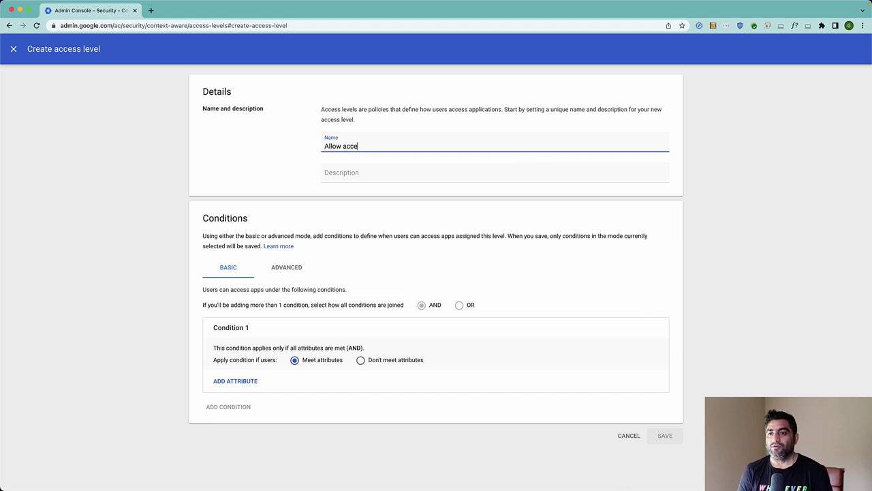
pyautogui.write('ss trom U.S only')
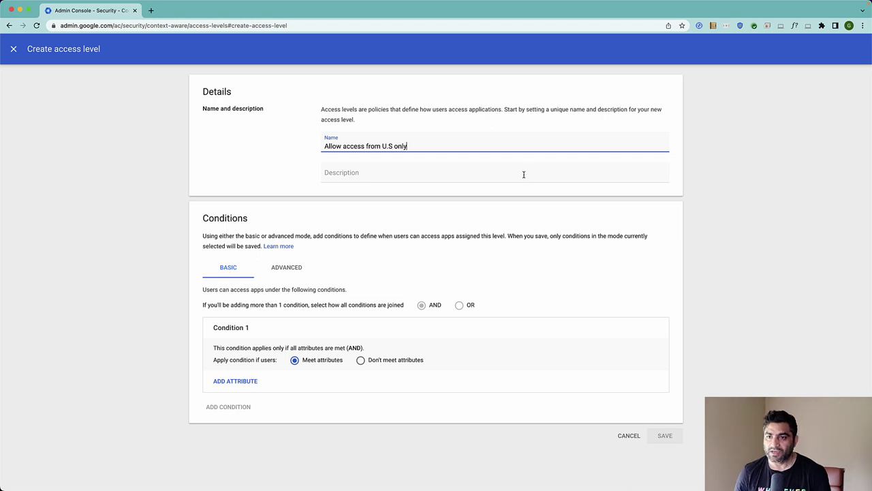
pyautogui.click(481, 173)
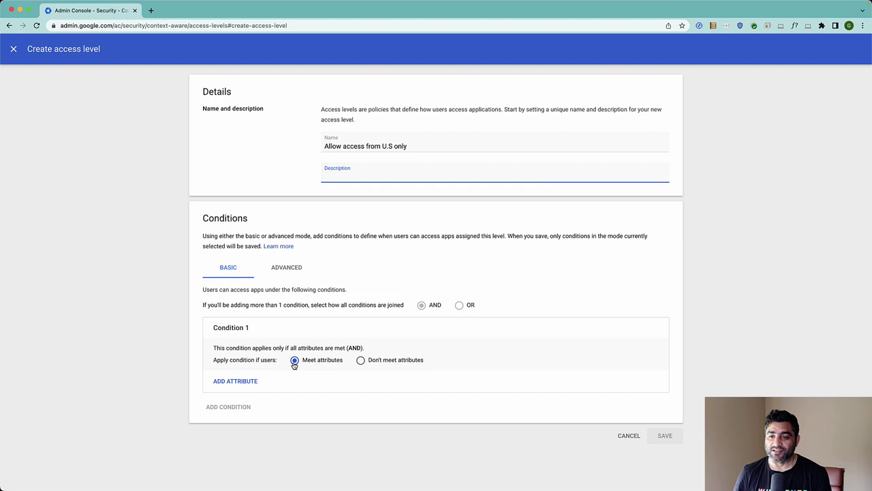
# Step: Add an attribute to Condition 1, glance at the Advanced CEL editor, then return to Basic
pyautogui.click(253, 382)
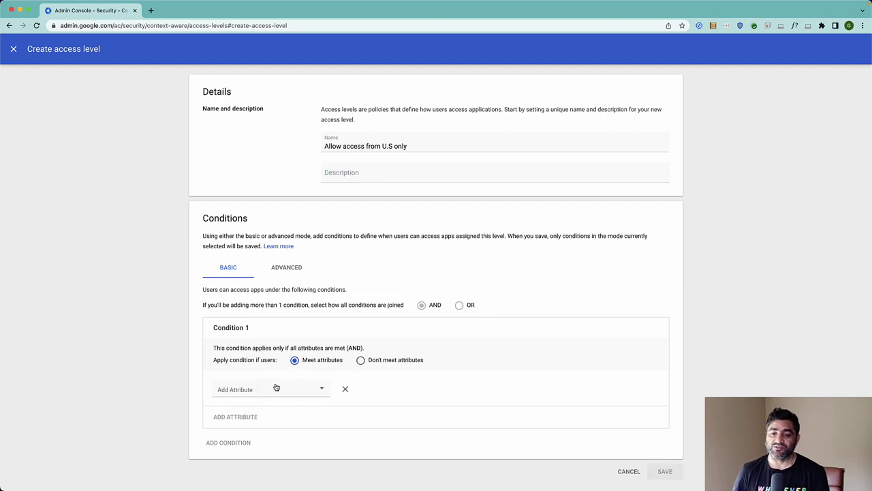
pyautogui.click(286, 273)
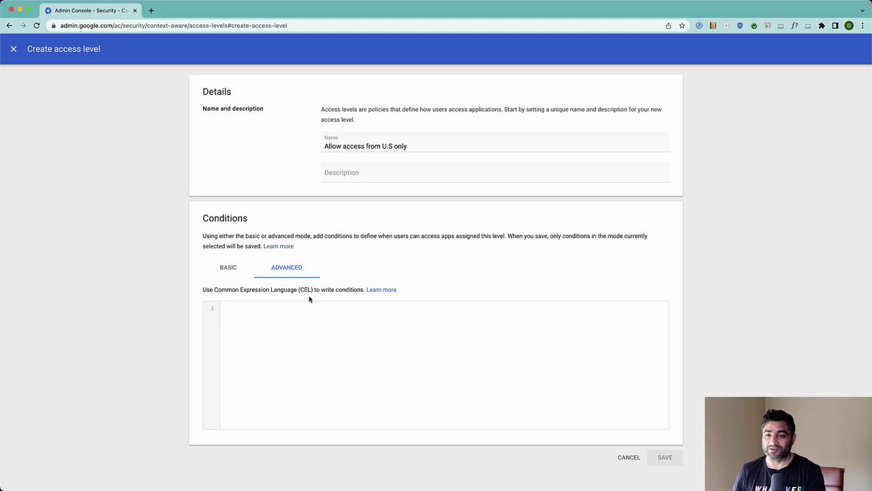
pyautogui.click(230, 269)
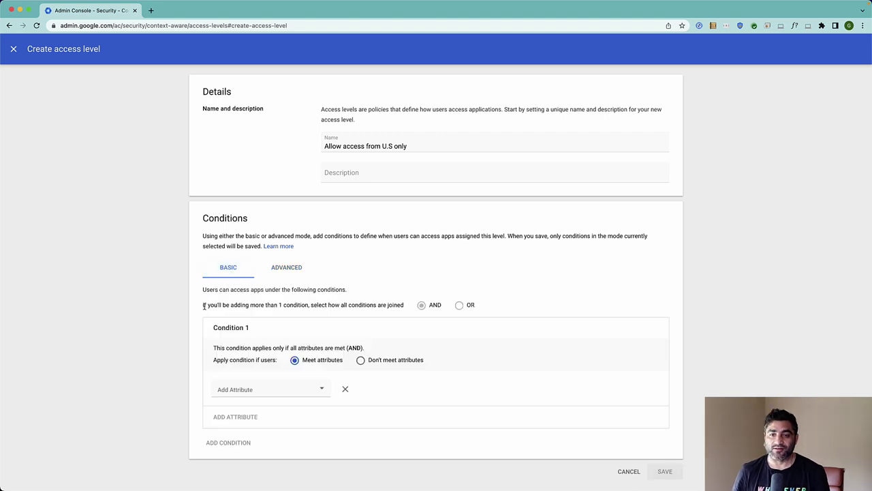
# Step: Set the attribute to Geographic origin with United States selected
pyautogui.click(280, 388)
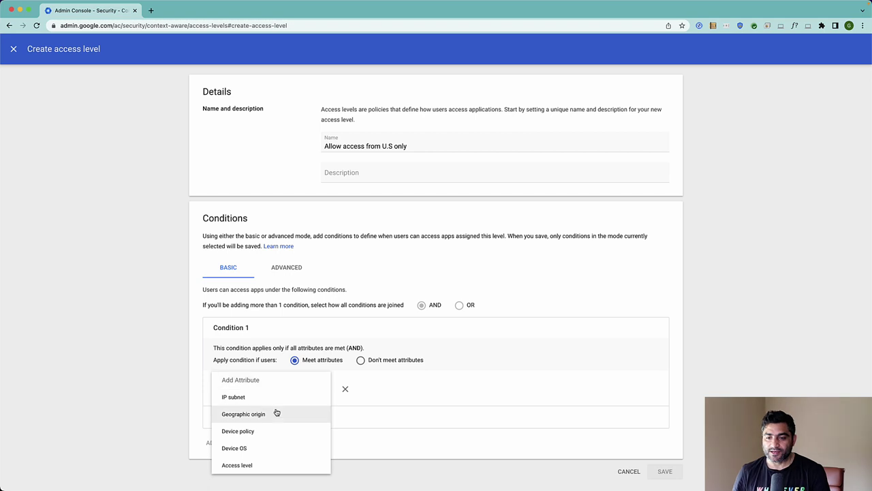
pyautogui.click(276, 416)
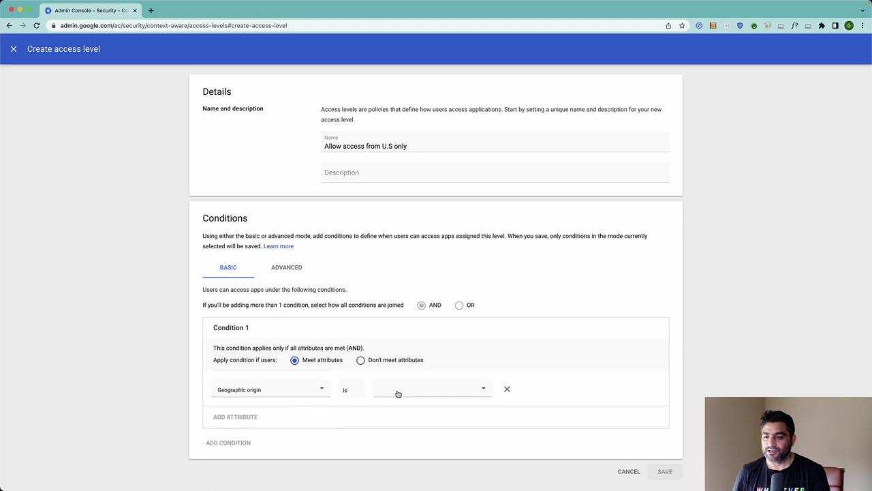
pyautogui.click(398, 393)
pyautogui.scroll(-20, 430, 372)
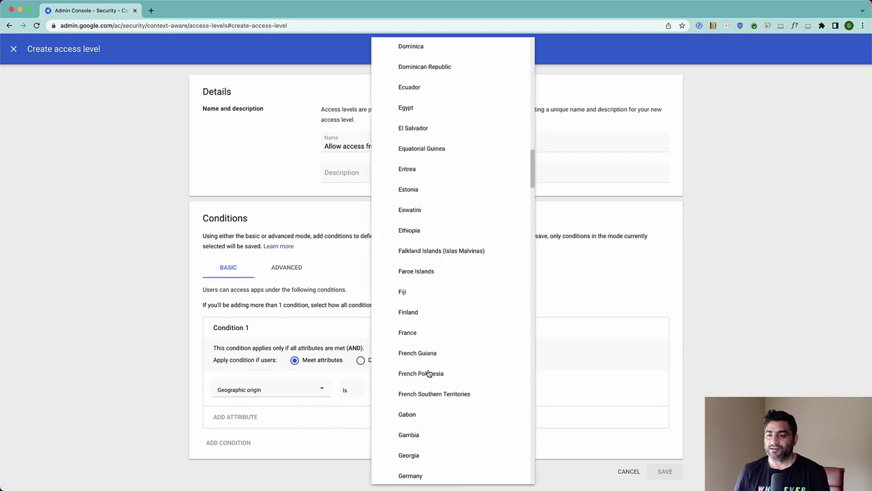
pyautogui.scroll(-5, 429, 373)
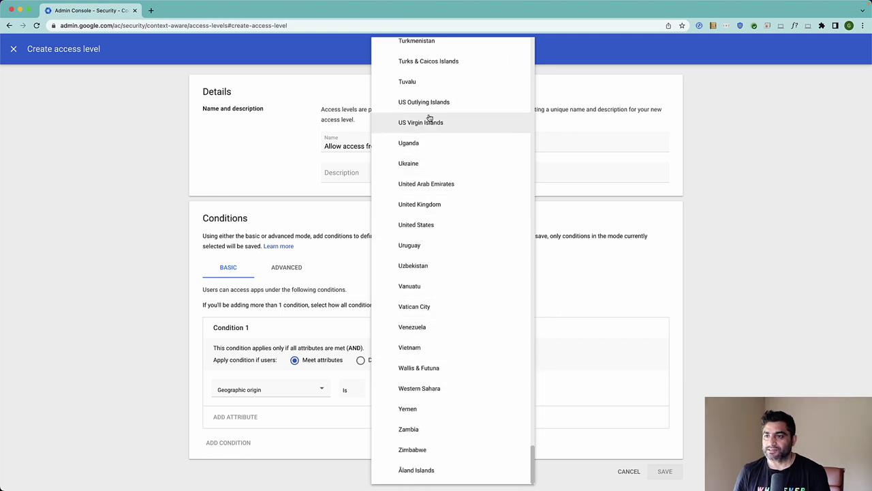
pyautogui.click(427, 228)
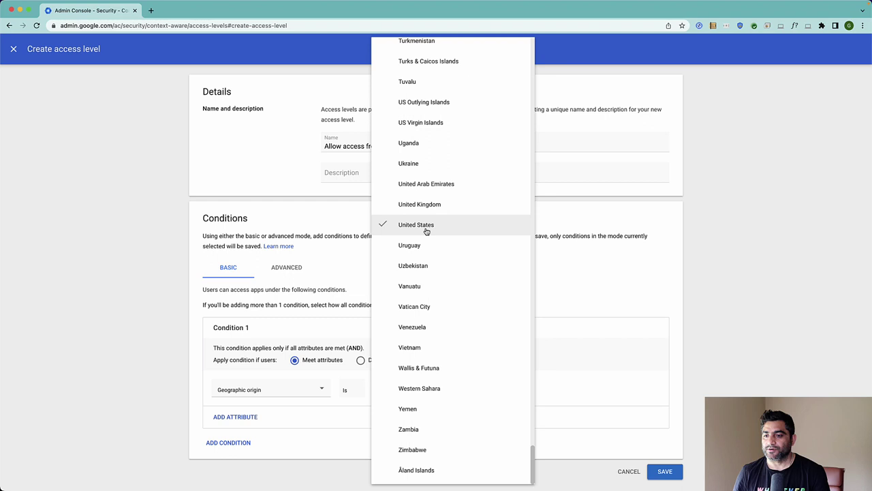
# Step: Remove the extra blank attribute row, leaving only Geographic origin is United States
pyautogui.click(129, 249)
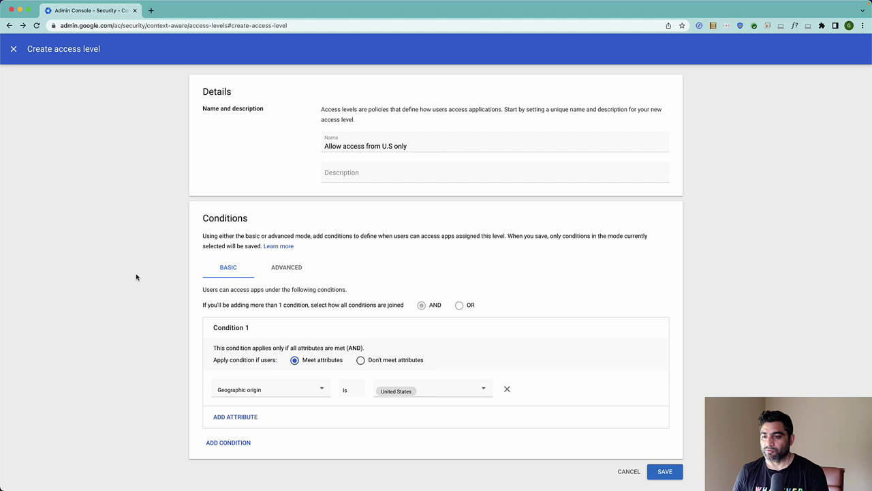
pyautogui.click(242, 420)
pyautogui.scroll(-1, 181, 393)
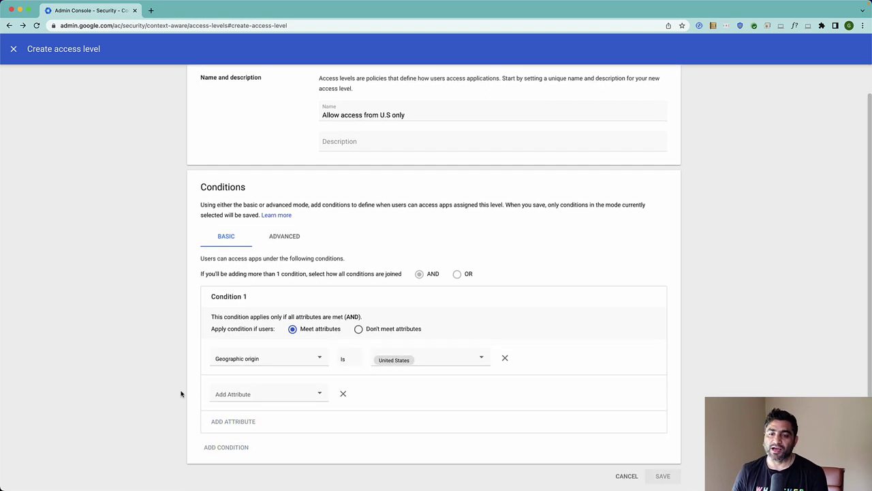
pyautogui.click(255, 396)
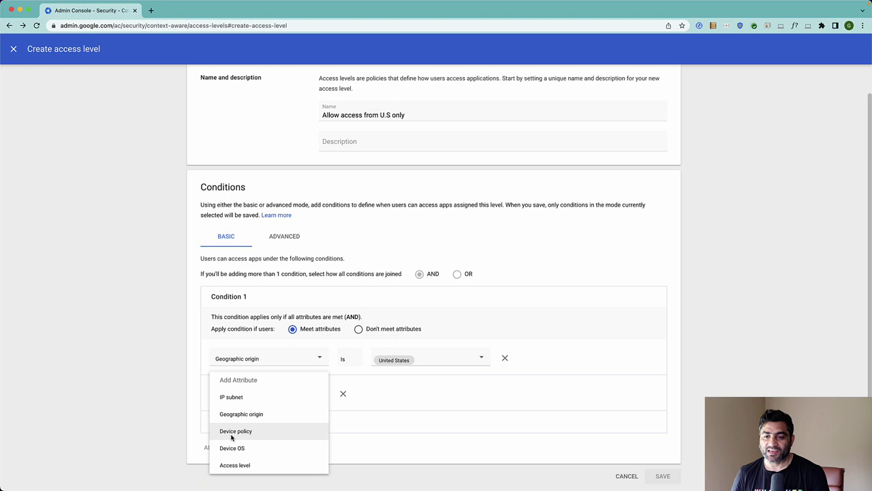
pyautogui.click(138, 401)
pyautogui.click(343, 394)
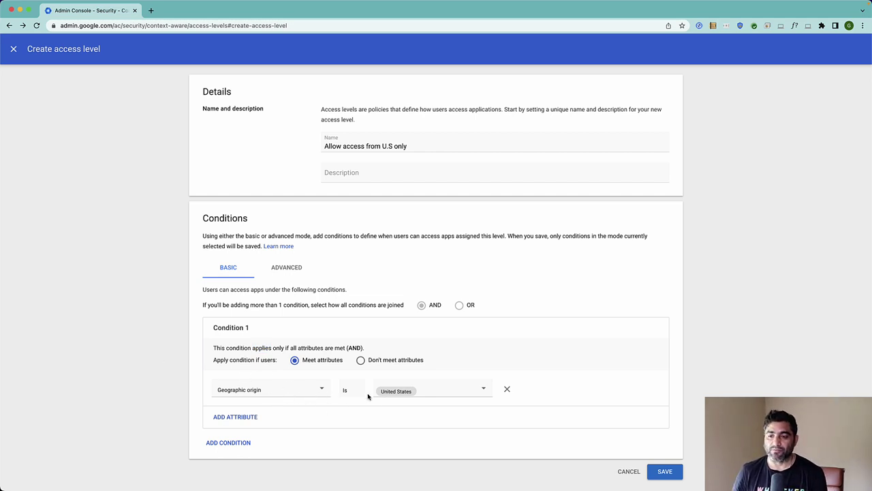
# Step: Save the 'Allow access from U.S only' level and continue to Assign Access Level
pyautogui.click(663, 471)
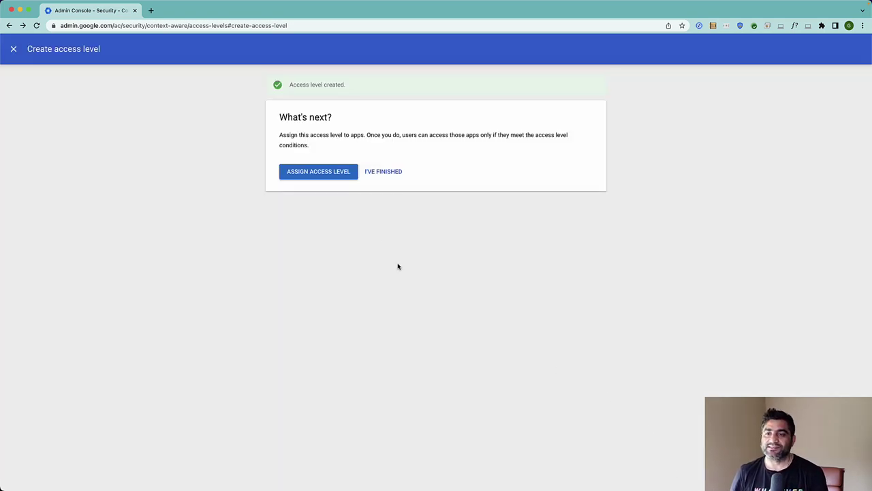
pyautogui.click(314, 172)
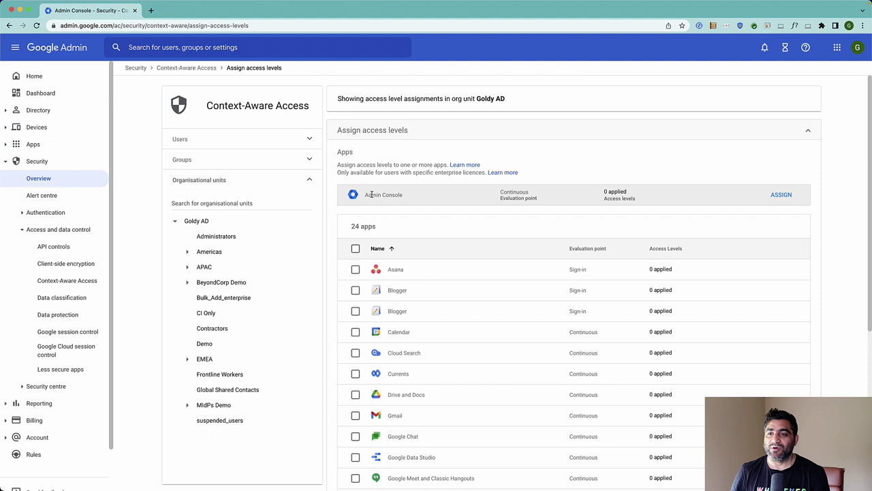
pyautogui.moveTo(365, 197); pyautogui.dragTo(412, 198)
pyautogui.click(412, 197)
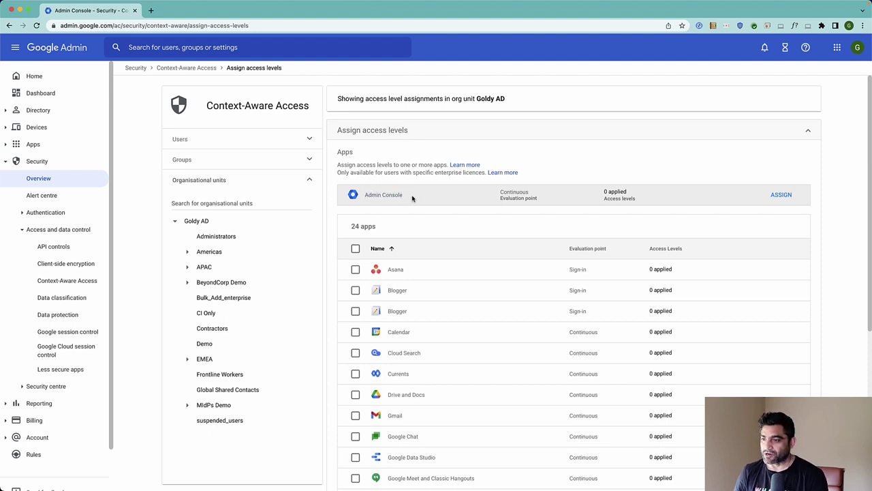
pyautogui.moveTo(501, 194); pyautogui.dragTo(538, 203)
pyautogui.click(497, 200)
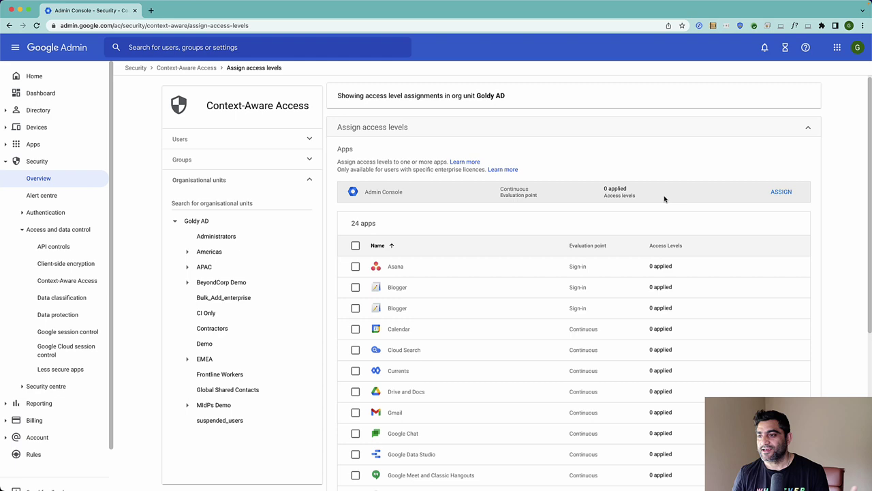
# Step: Assign the 'Allow access from U.S only' level to the Admin Console app and save
pyautogui.click(779, 195)
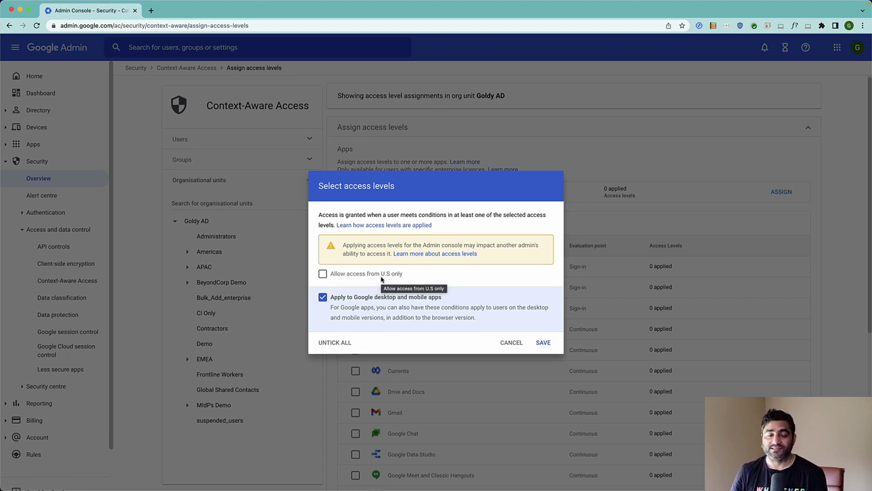
pyautogui.click(323, 275)
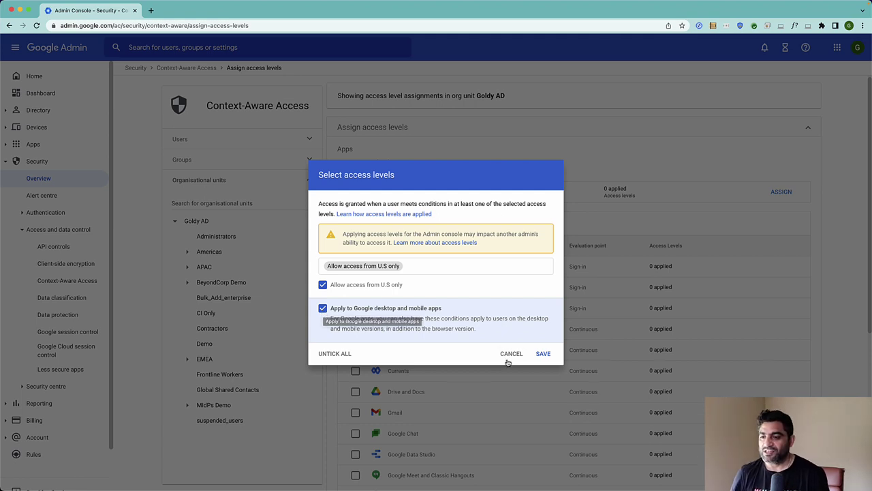
pyautogui.moveTo(320, 203); pyautogui.dragTo(453, 216)
pyautogui.click(343, 234)
pyautogui.moveTo(343, 234); pyautogui.dragTo(497, 251)
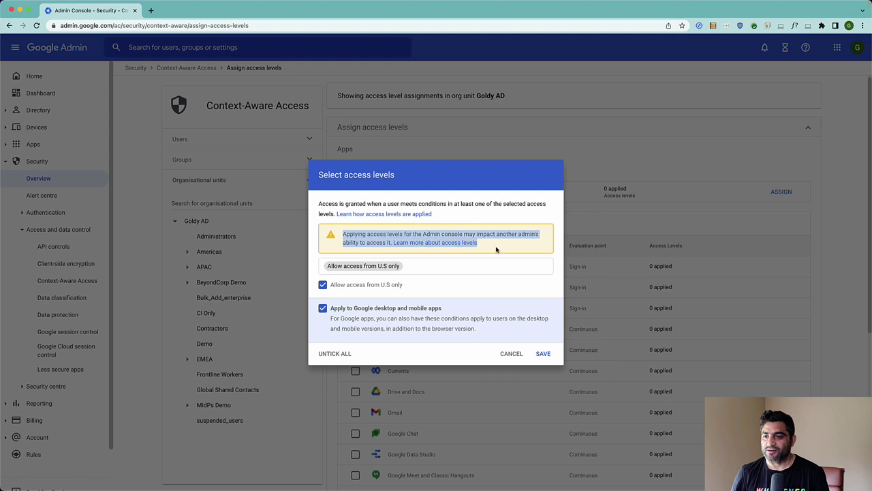
pyautogui.click(496, 258)
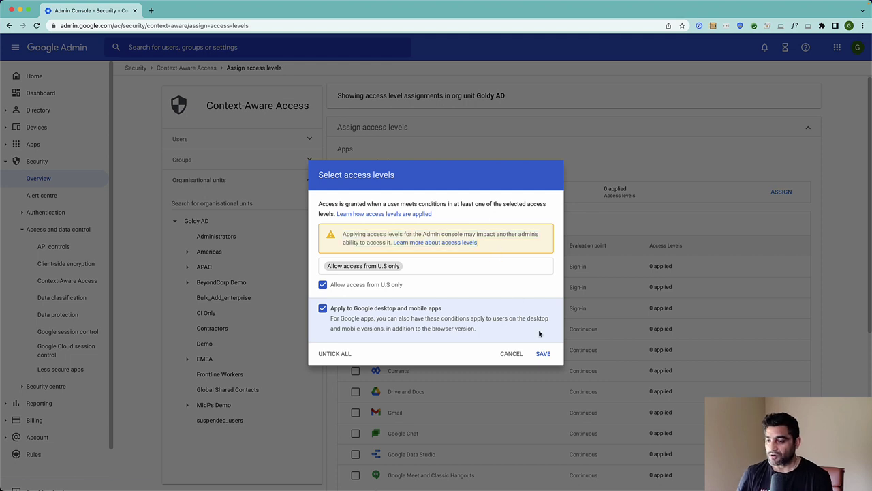
pyautogui.click(543, 353)
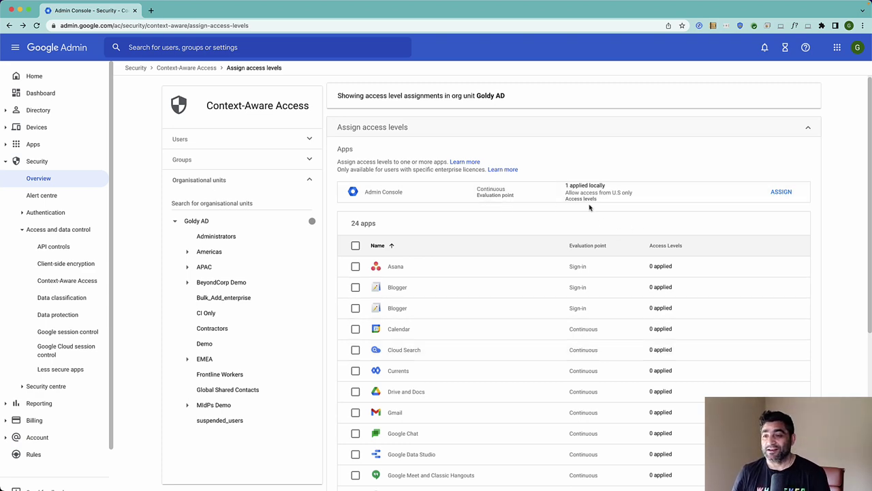
# Step: Open an Incognito window and load admin.google.com
pyautogui.click(863, 25)
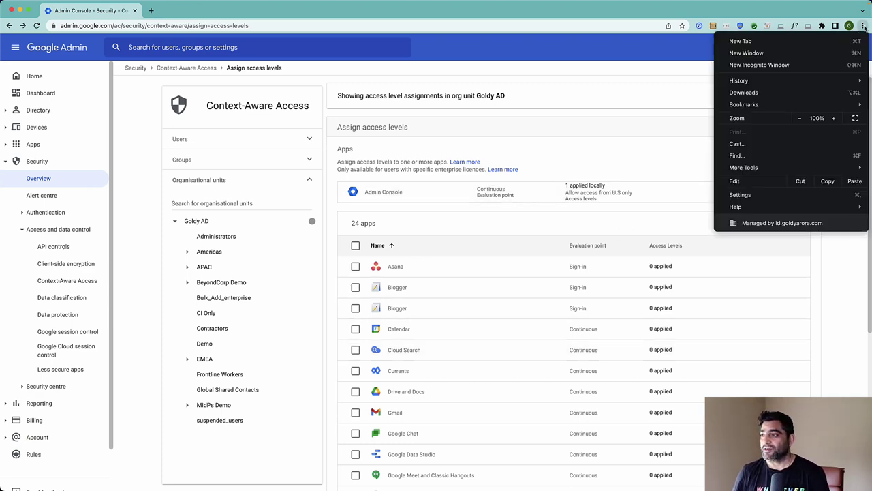
pyautogui.click(798, 66)
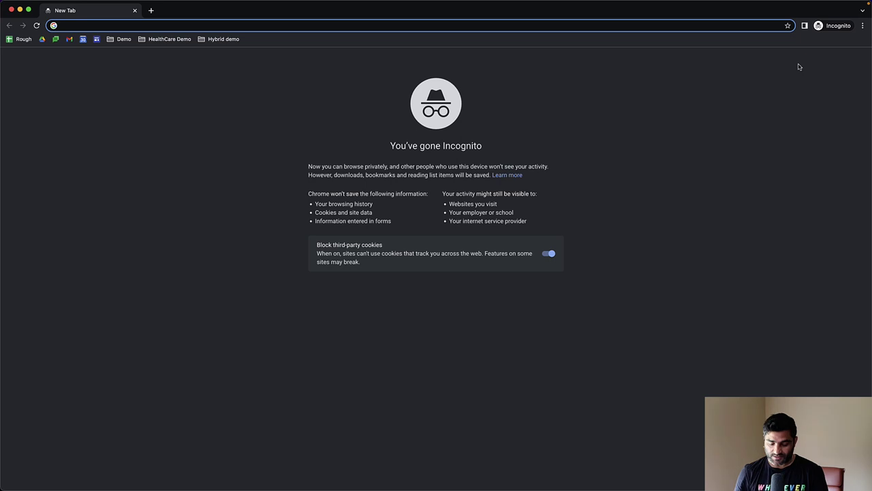
pyautogui.write('ad')
pyautogui.press('Return')
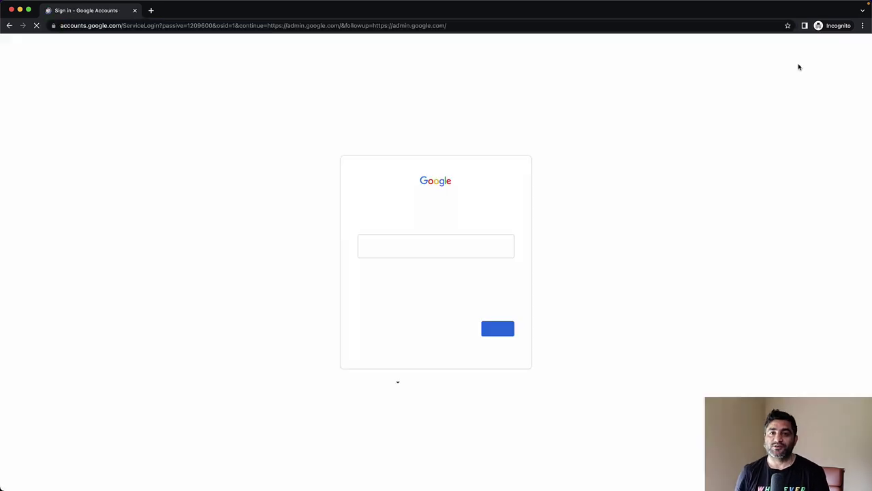
# Step: Sign in with the saved admin account, passing the password and 2-Step Verification pages
pyautogui.write('adm')
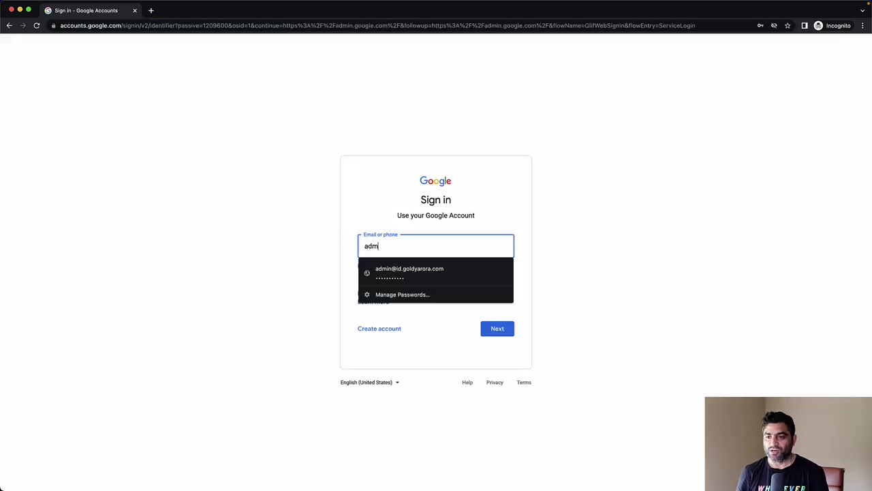
pyautogui.press('Down')
pyautogui.press('Return')
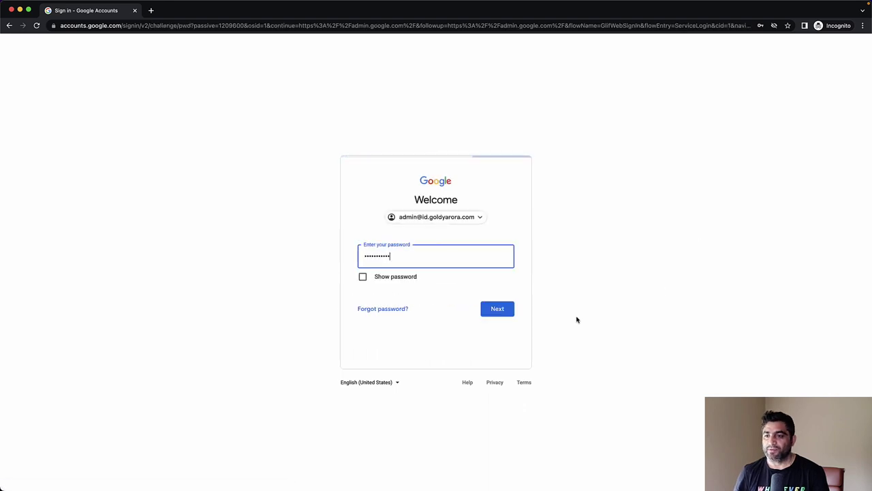
pyautogui.click(510, 315)
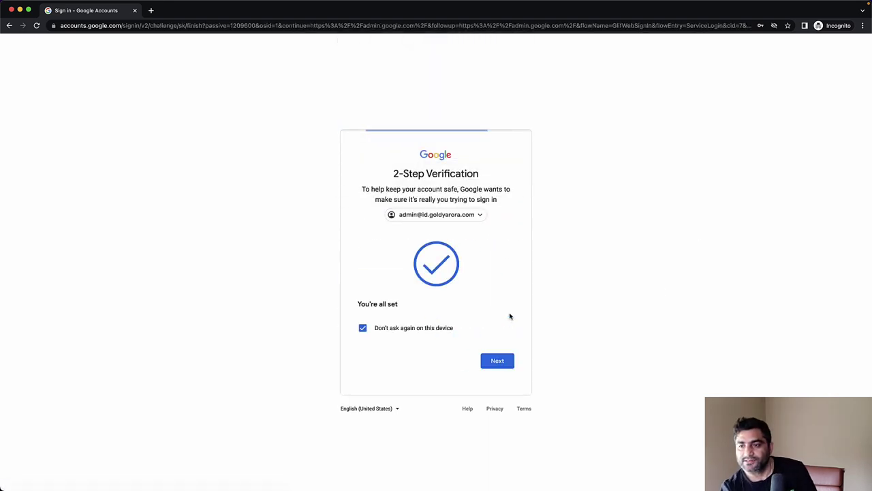
pyautogui.click(496, 363)
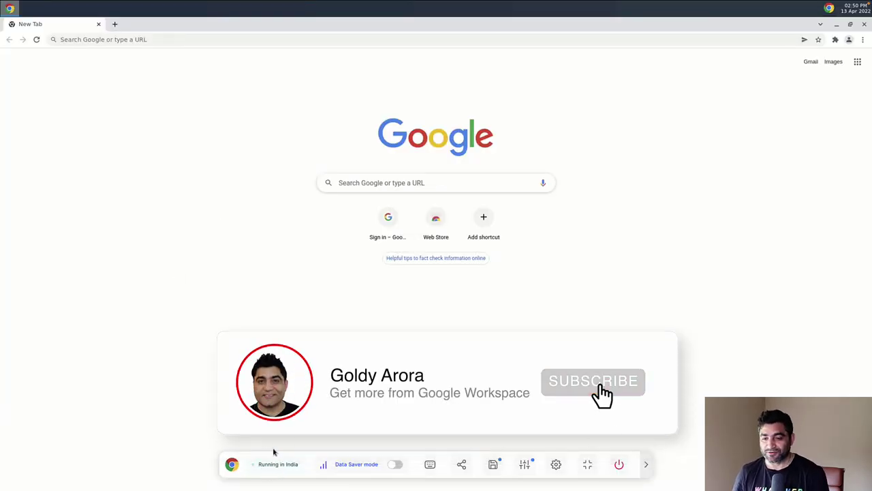
# Step: Load admin.google.com in the India-based browser and submit the saved admin email
pyautogui.click(315, 42)
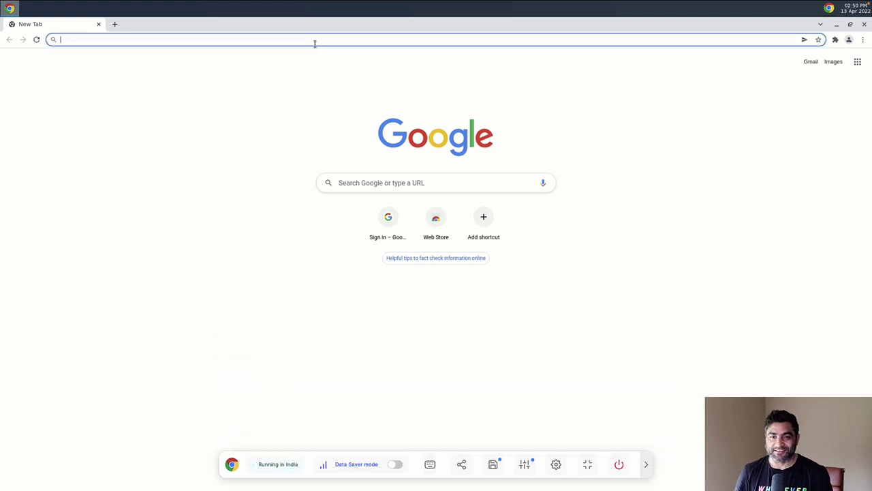
pyautogui.write('admin')
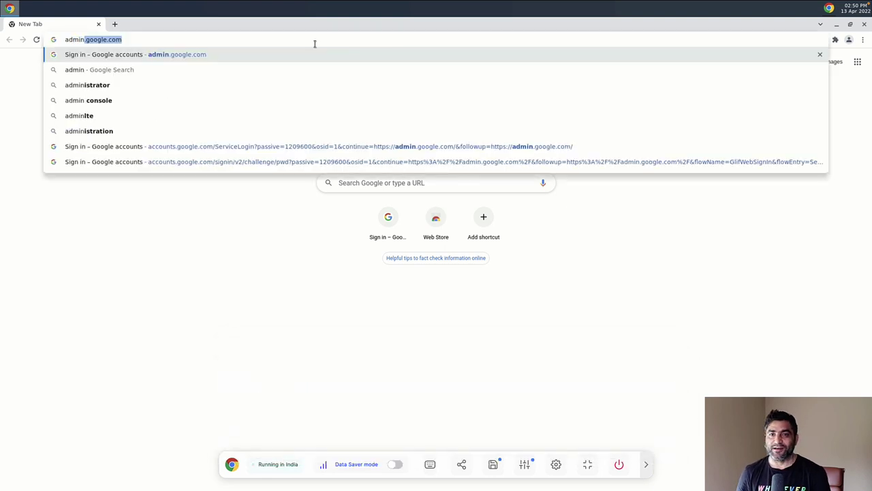
pyautogui.press('Return')
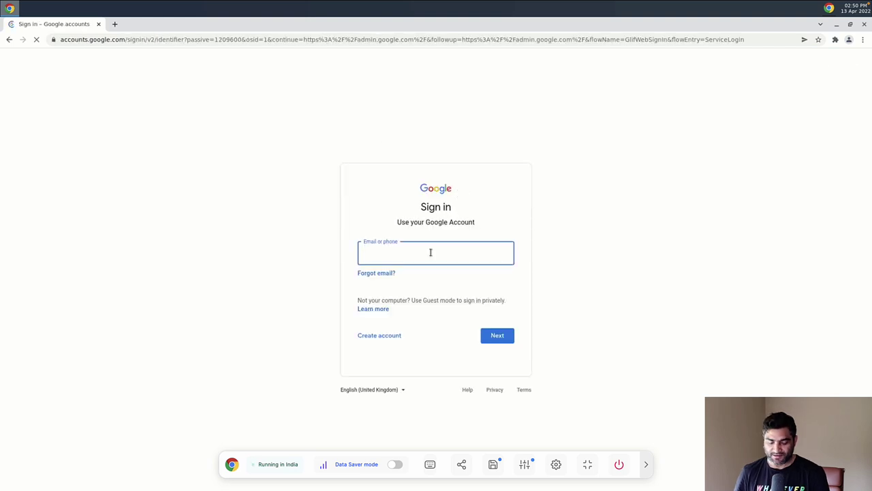
pyautogui.write('admin')
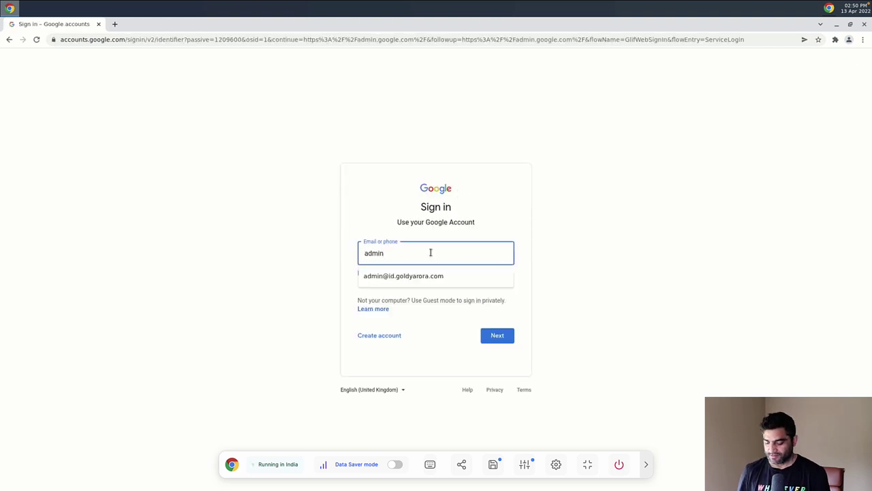
pyautogui.press('Down')
pyautogui.press('Return')
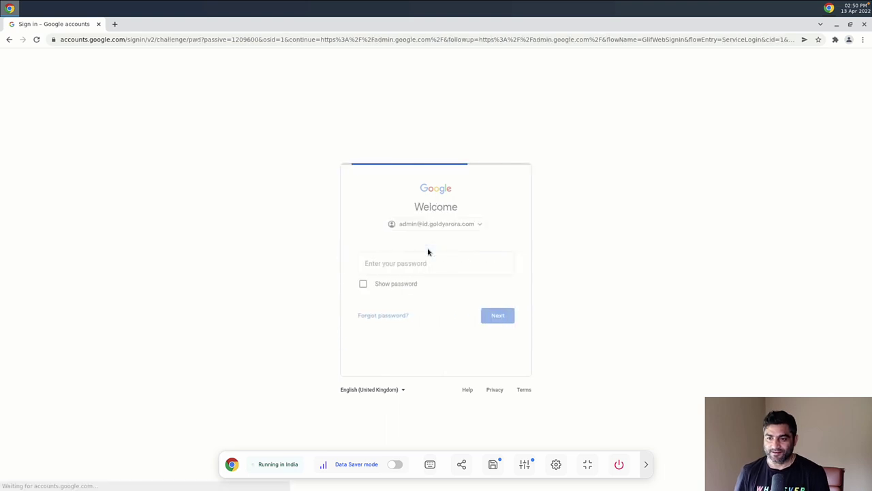
# Step: Enter the account password and the captcha text, then submit them
pyautogui.write('••••')
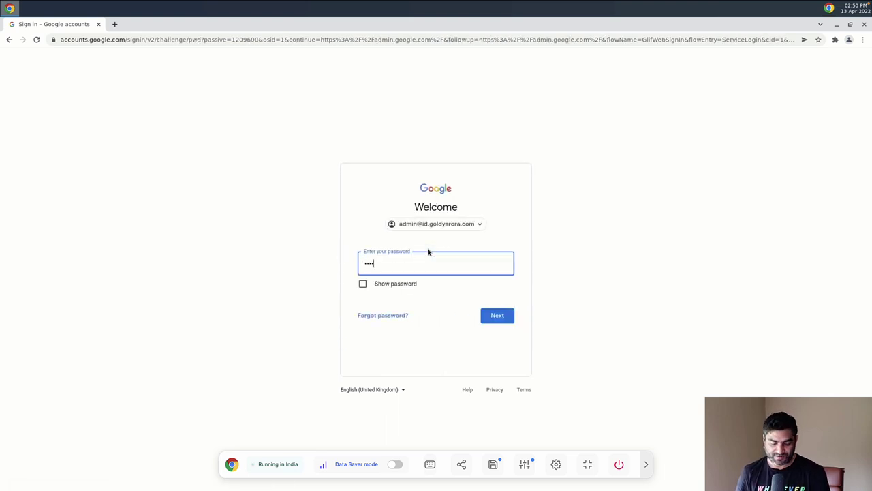
pyautogui.write('••••')
pyautogui.press('Return')
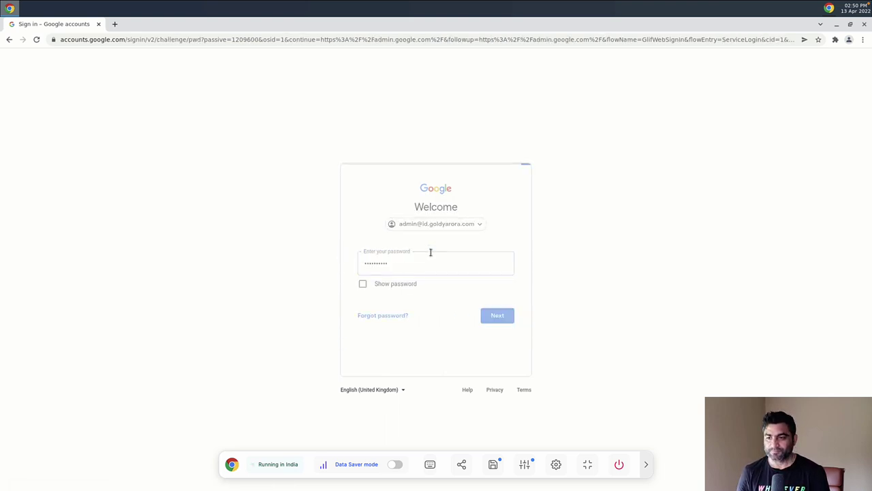
pyautogui.click(432, 245)
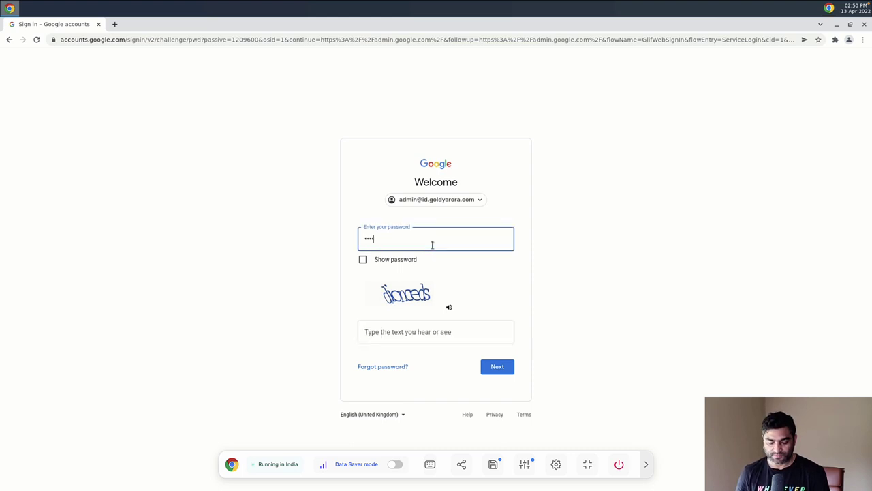
pyautogui.press('Tab')
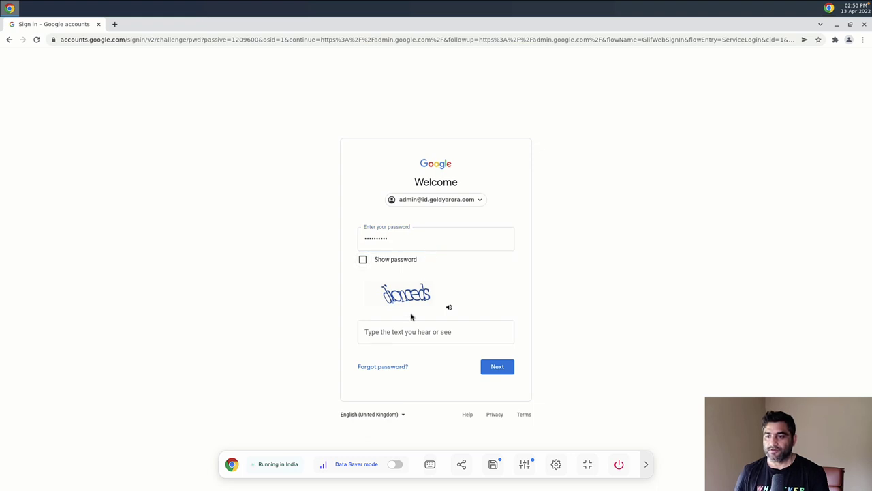
pyautogui.click(399, 334)
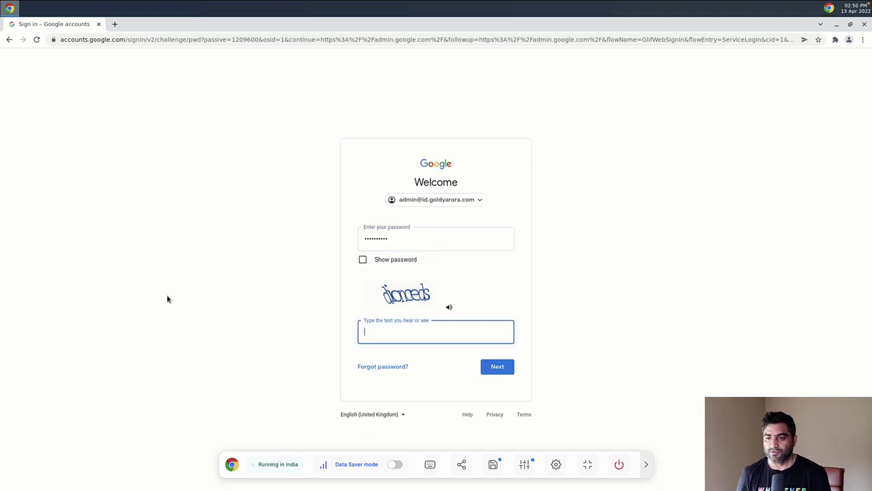
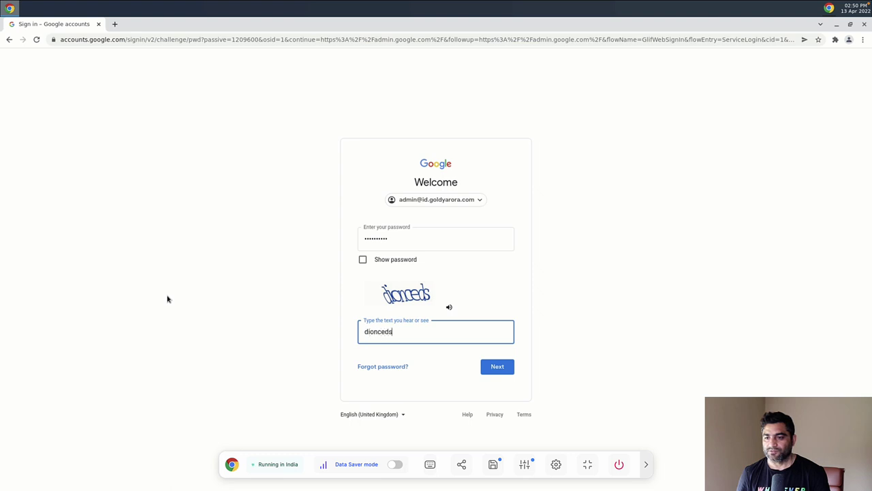
pyautogui.press('Return')
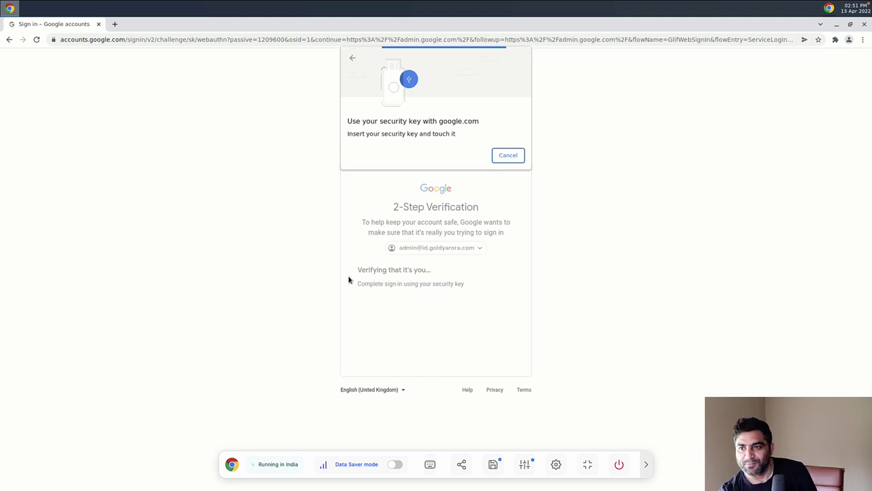
# Step: Skip the security key and verify with a texted code, reaching 'You don't have access'
pyautogui.click(509, 156)
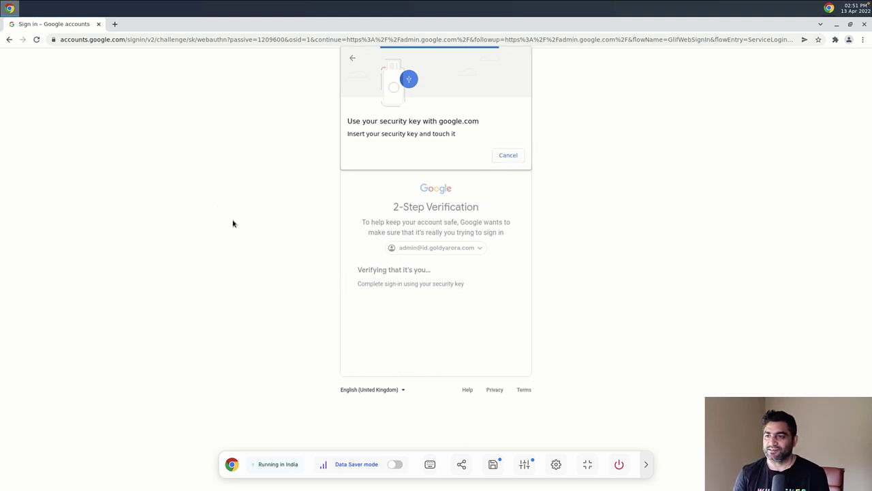
pyautogui.click(385, 318)
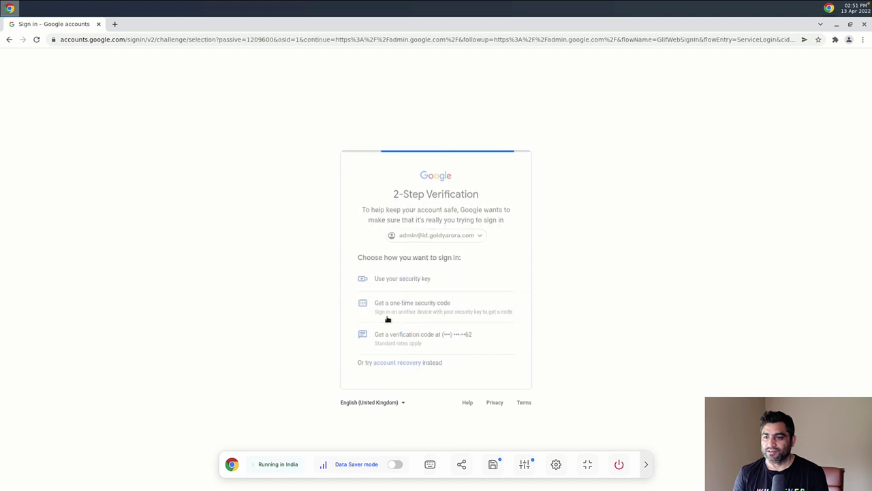
pyautogui.click(409, 340)
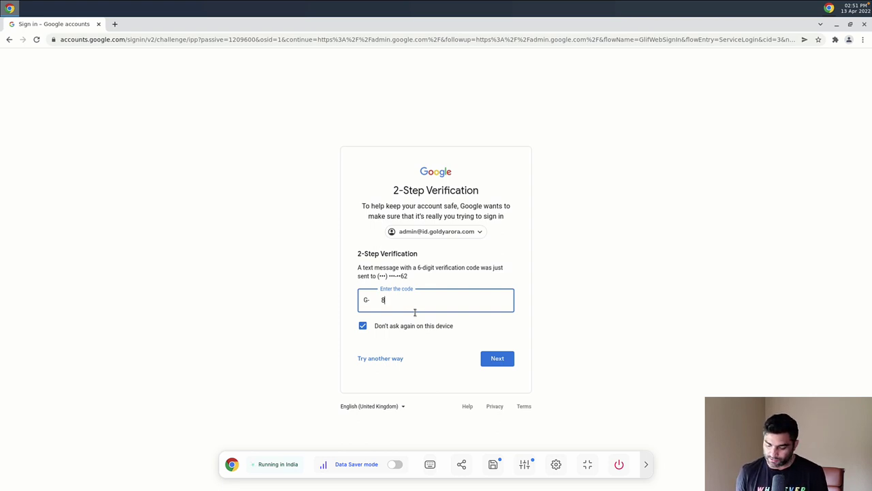
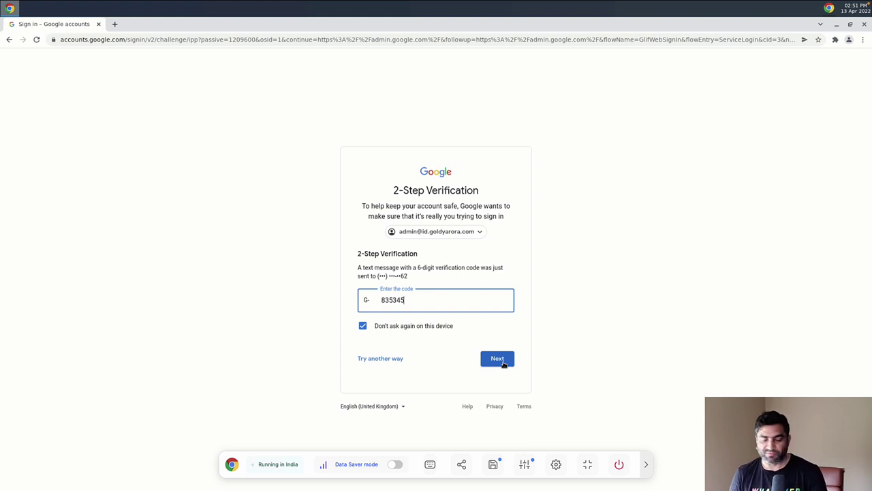
pyautogui.click(503, 363)
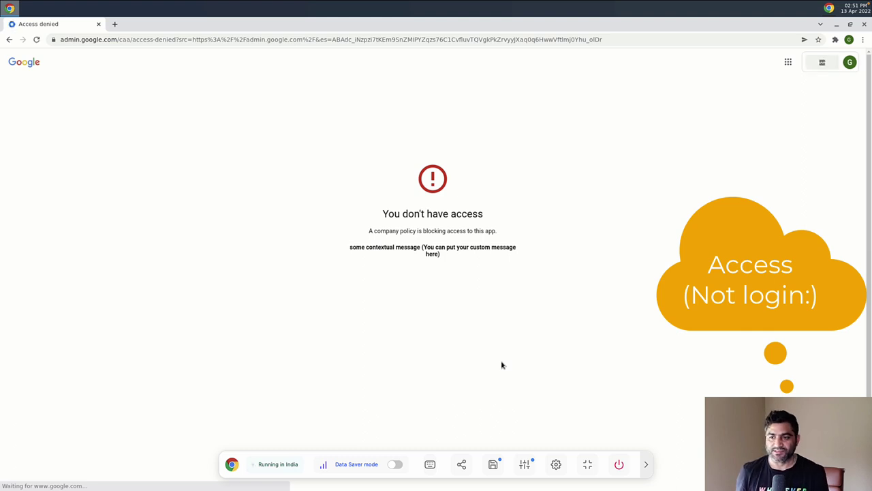
# Step: Open the Google apps grid from the 'You don't have access' page
pyautogui.click(788, 62)
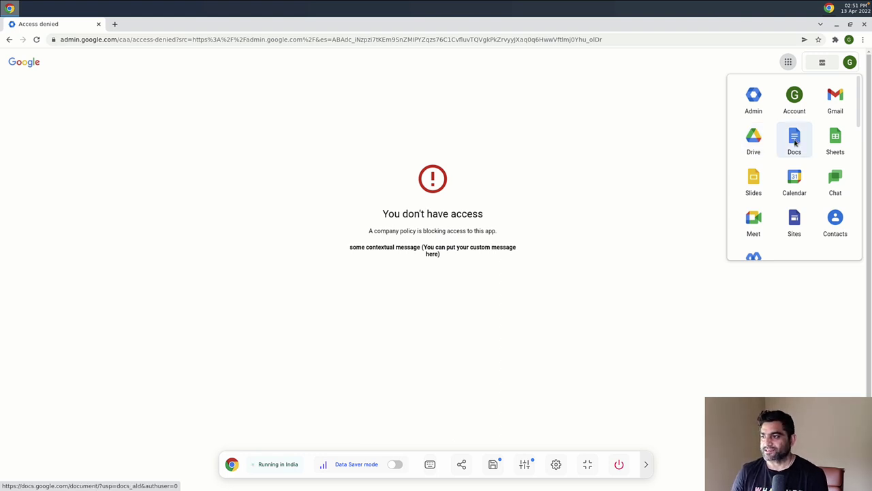
# Step: Open Google Docs in a new tab, then return to the Access denied tab
pyautogui.click(795, 142)
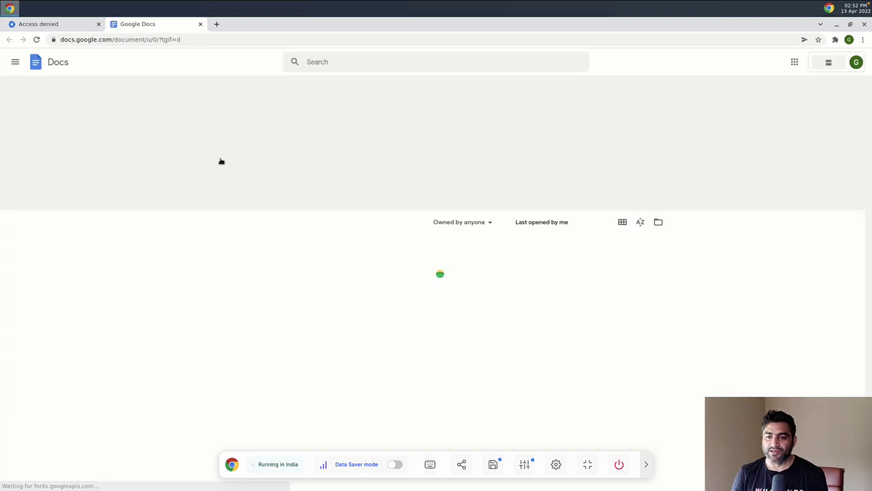
pyautogui.click(72, 26)
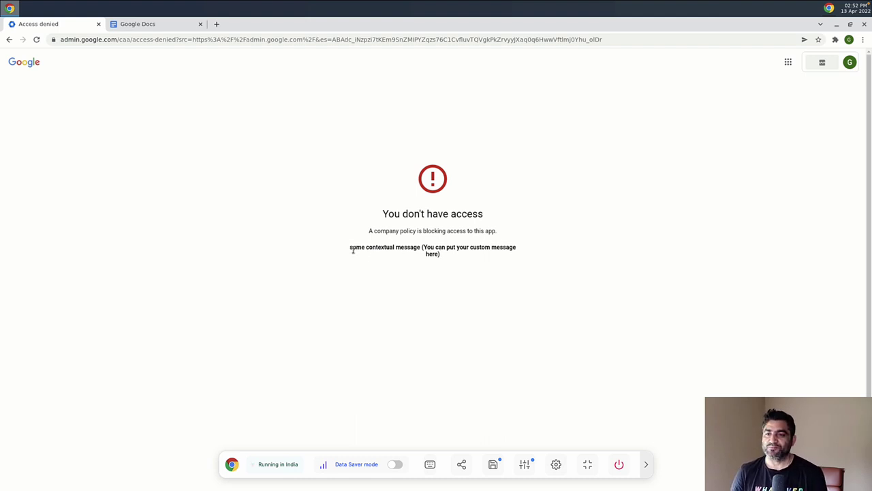
# Step: Select the 'some contextual message' text below 'You don't have access'
pyautogui.moveTo(349, 248); pyautogui.dragTo(446, 257)
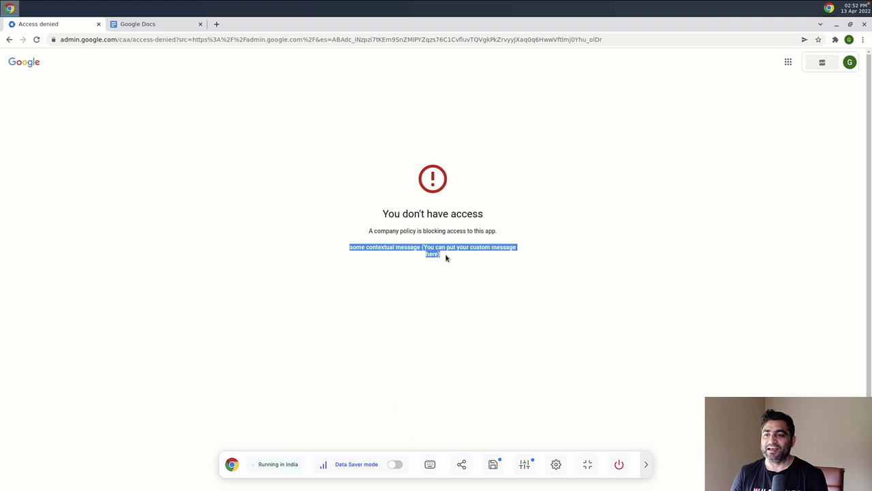